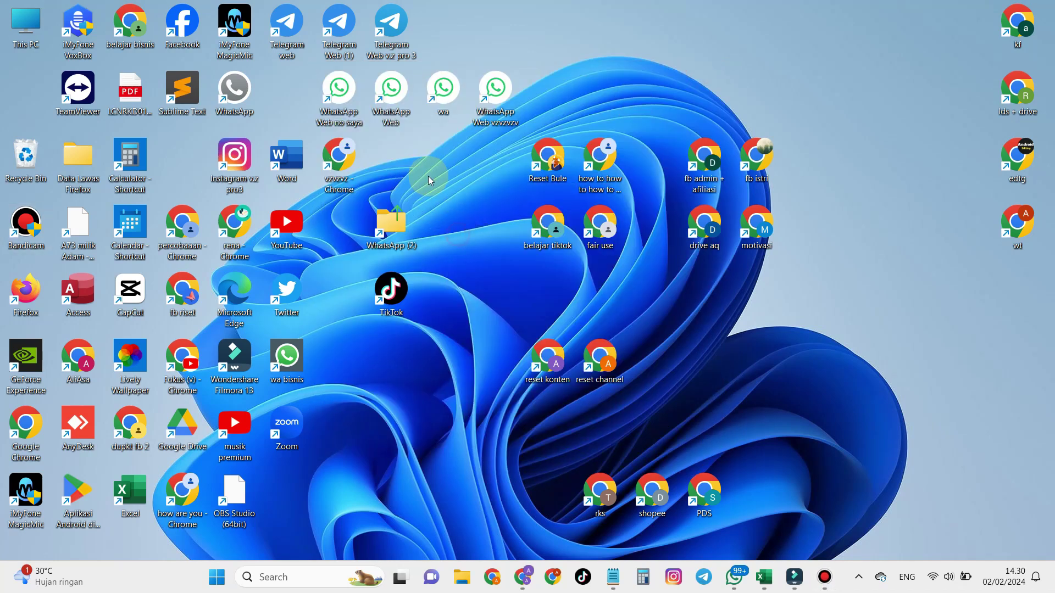
# - Refresh the desktop several times, then open Chrome Settings from the three-dot menu
pyautogui.rightClick(445, 178)
pyautogui.click(463, 238)
pyautogui.rightClick(447, 203)
pyautogui.click(476, 266)
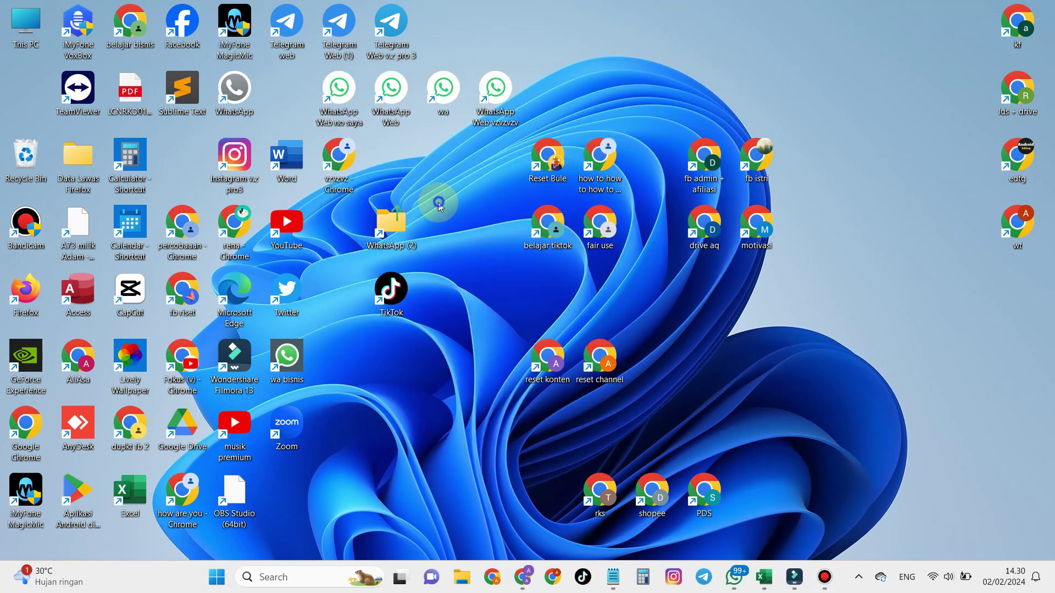
pyautogui.rightClick(440, 202)
pyautogui.click(475, 253)
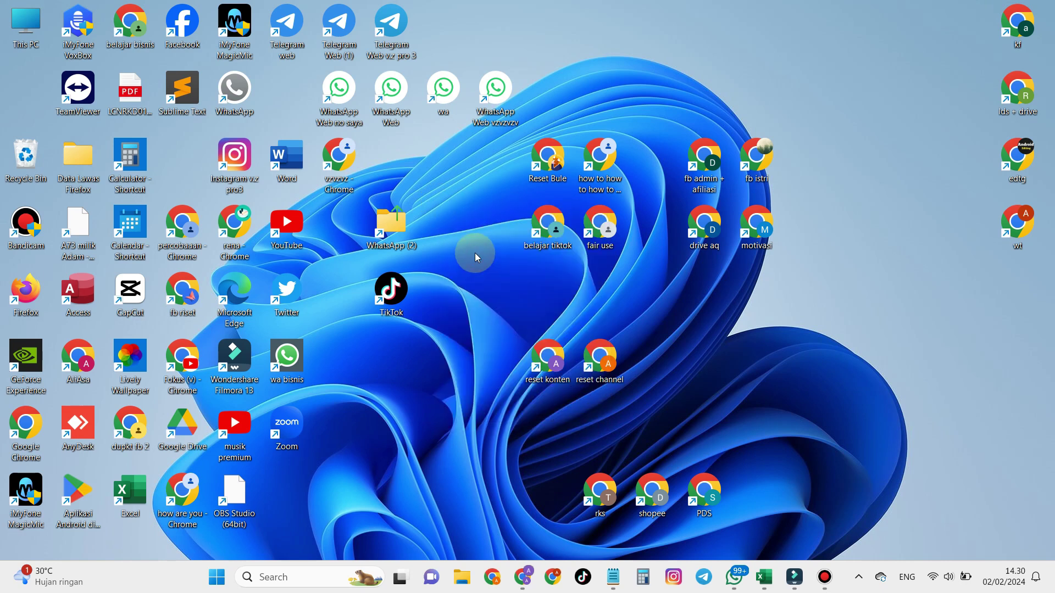
pyautogui.rightClick(465, 223)
pyautogui.click(486, 282)
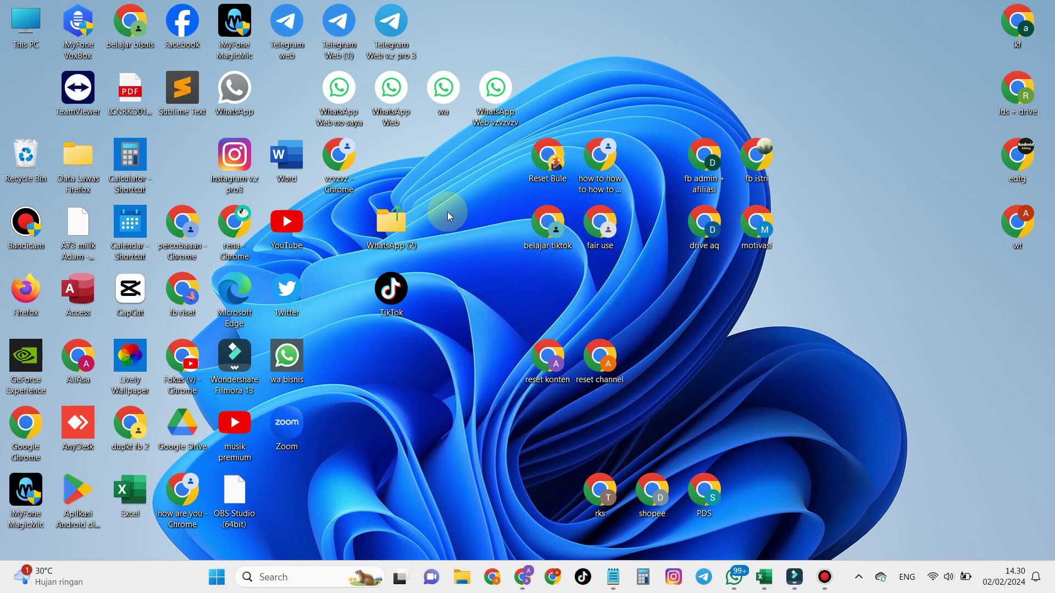
pyautogui.rightClick(447, 215)
pyautogui.click(475, 267)
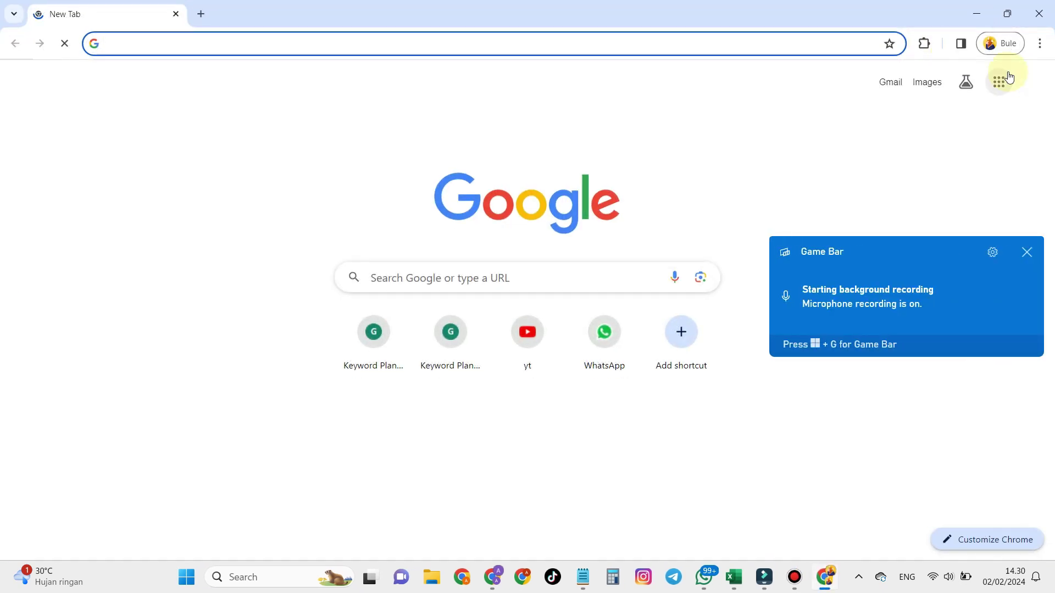
pyautogui.click(1041, 46)
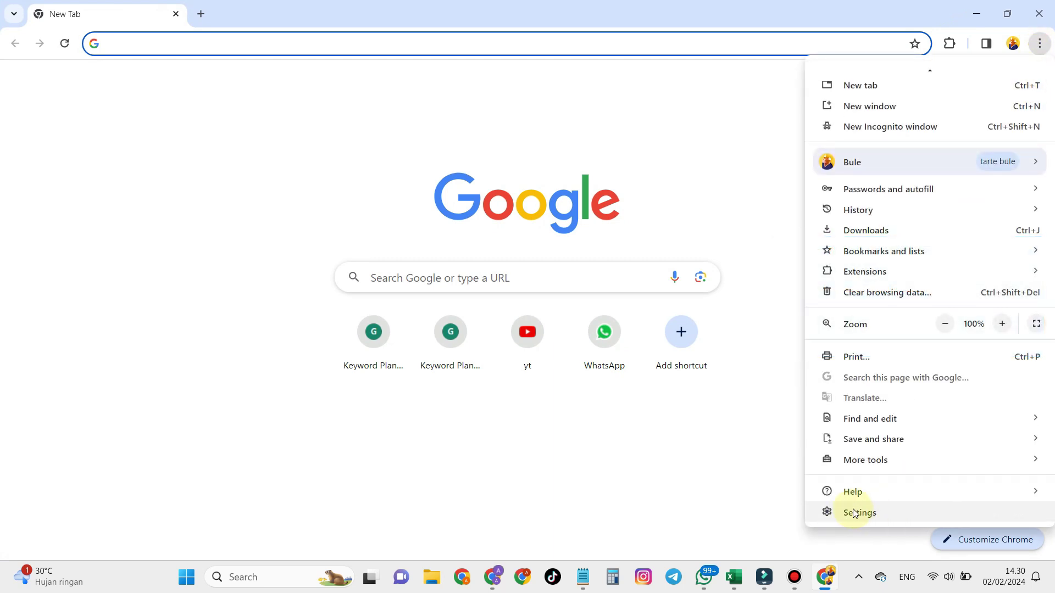
pyautogui.click(857, 514)
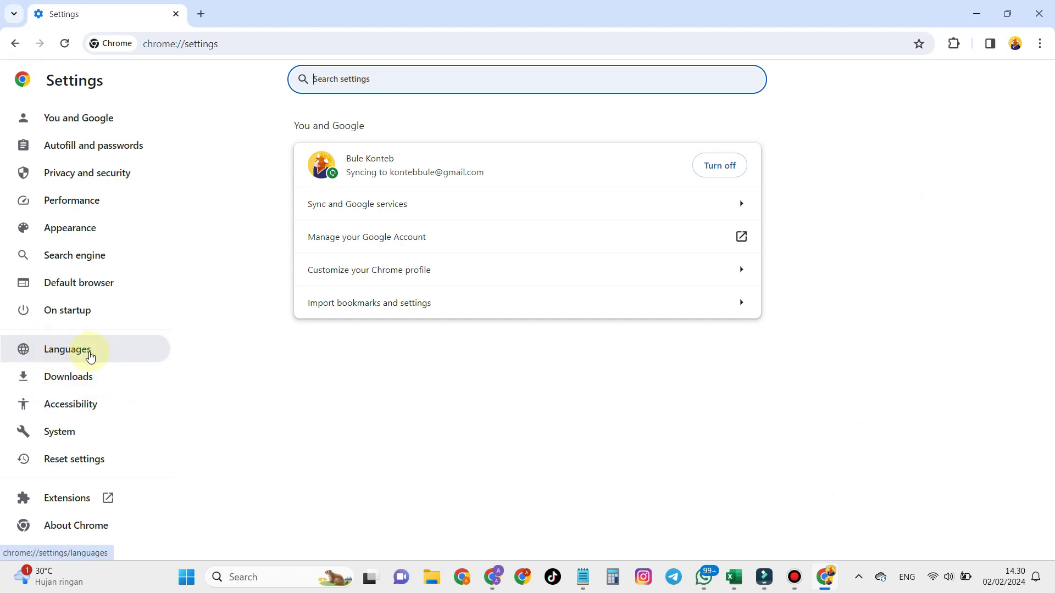
# - Go to the Languages section of Chrome Settings
pyautogui.click(73, 352)
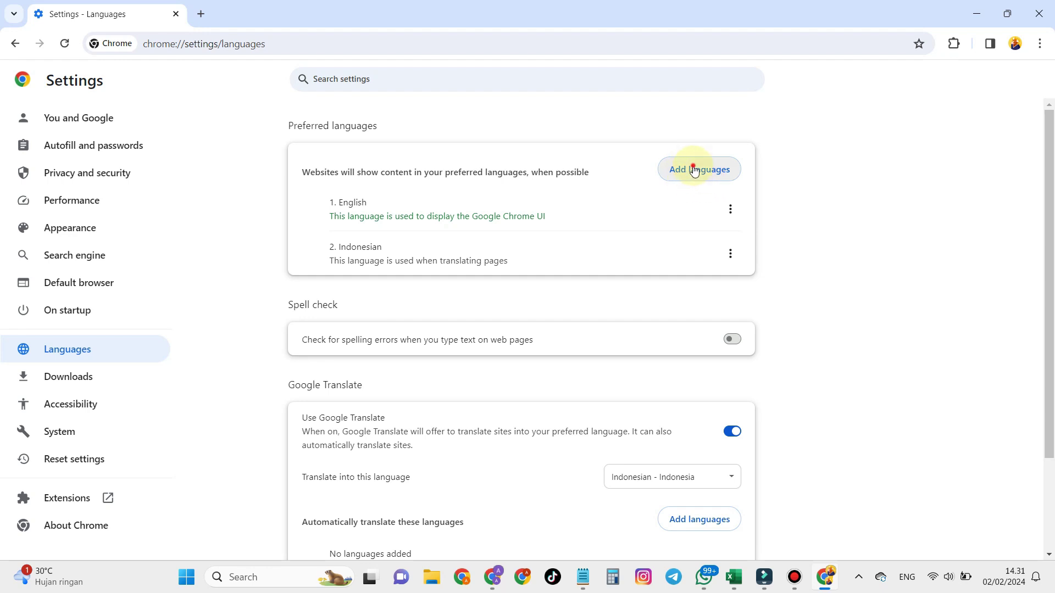
# - Search 'ara' and add Arabic to the preferred languages list
pyautogui.click(694, 171)
pyautogui.scroll(-1, 472, 310)
pyautogui.scroll(-10, 473, 311)
pyautogui.click(588, 165)
pyautogui.write('a')
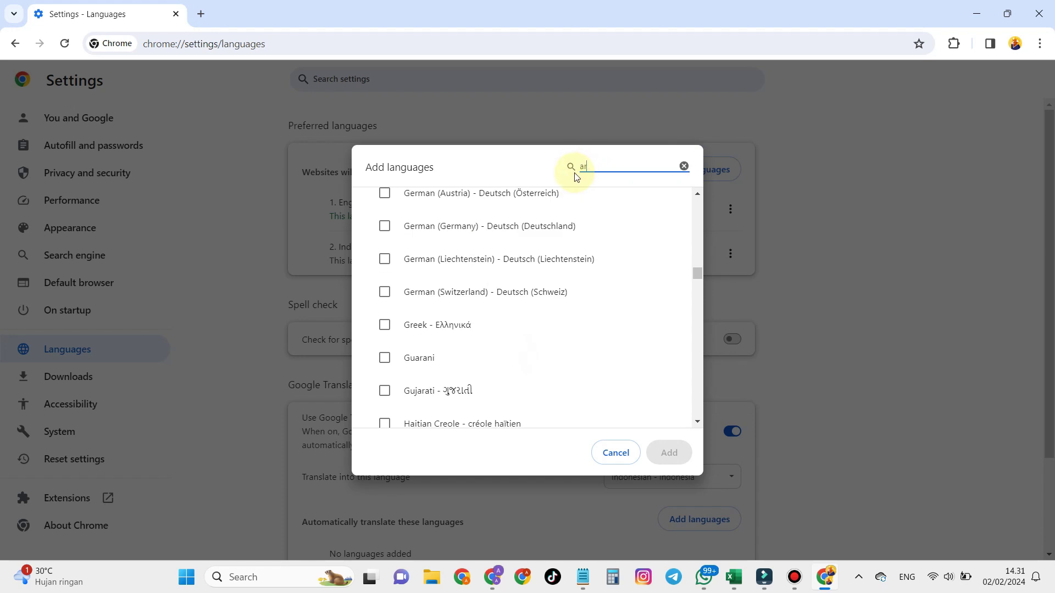
pyautogui.write('ra')
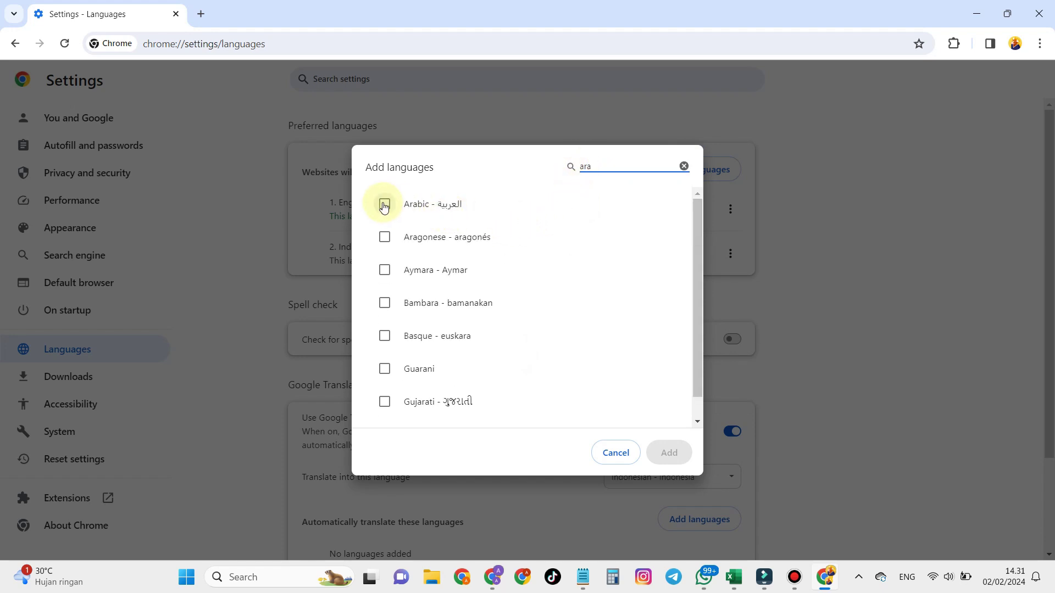
pyautogui.click(384, 204)
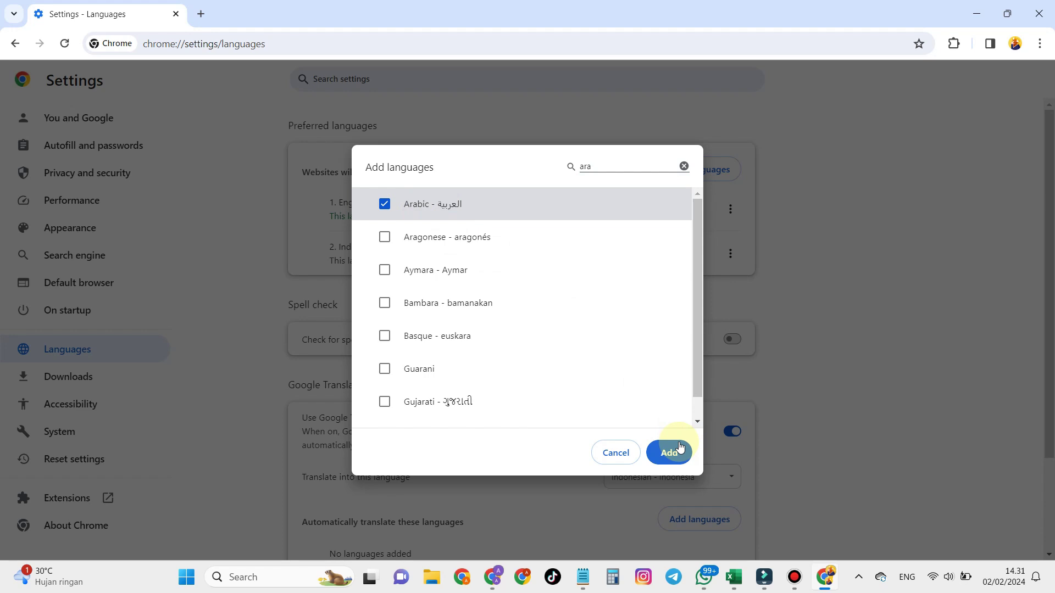
pyautogui.click(680, 453)
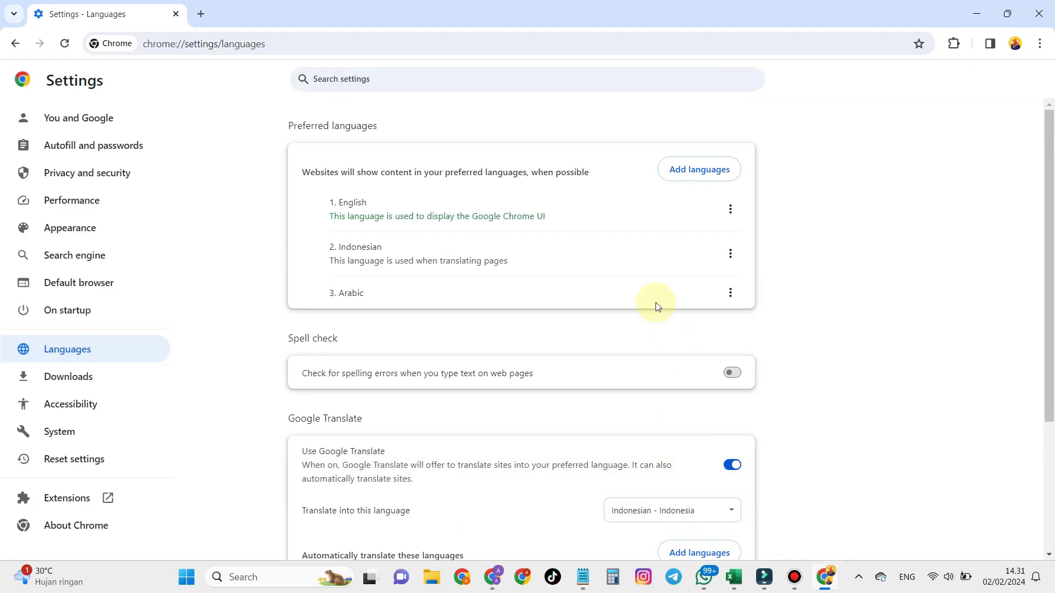
# - Move Arabic to the top and make it Chrome's display language
pyautogui.click(731, 294)
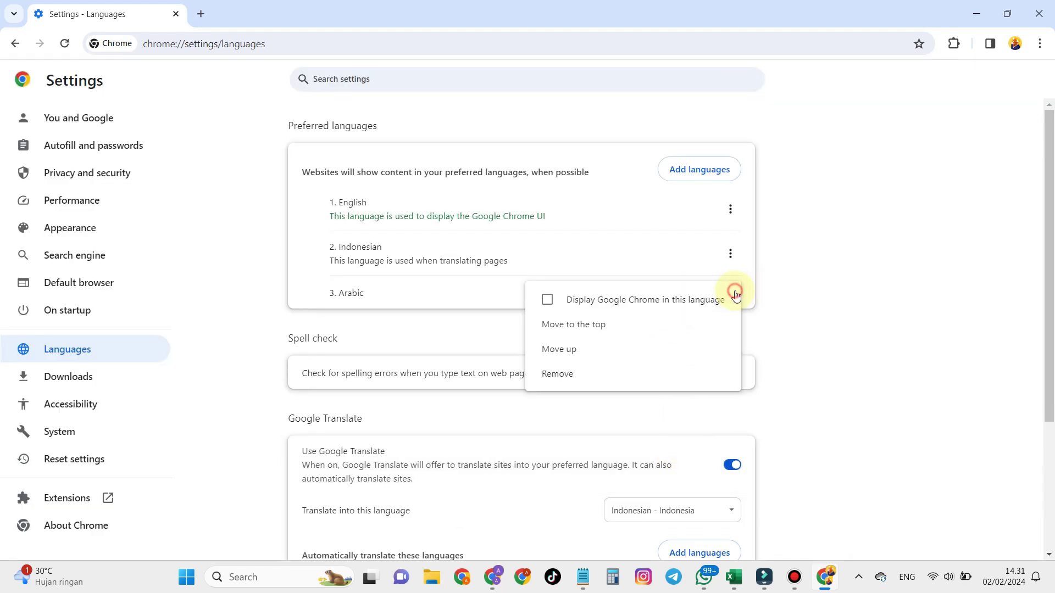
pyautogui.click(576, 325)
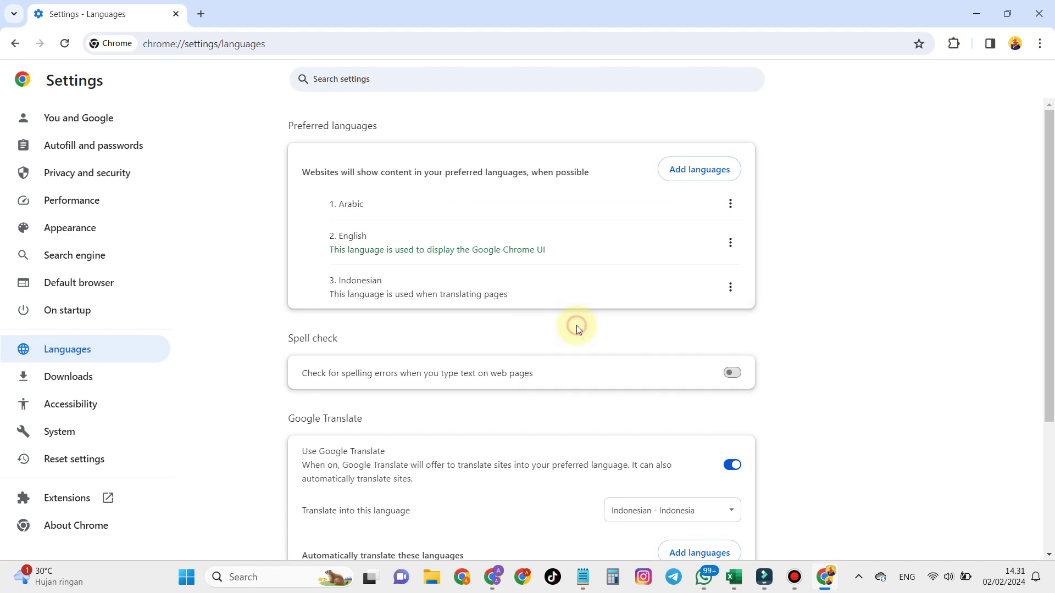
pyautogui.click(725, 202)
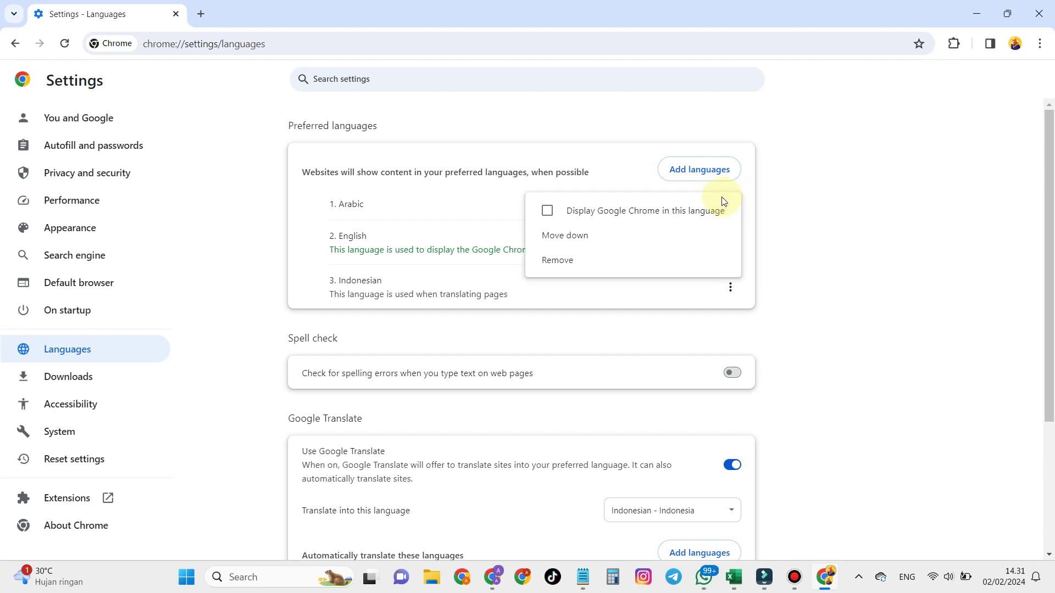
pyautogui.click(548, 211)
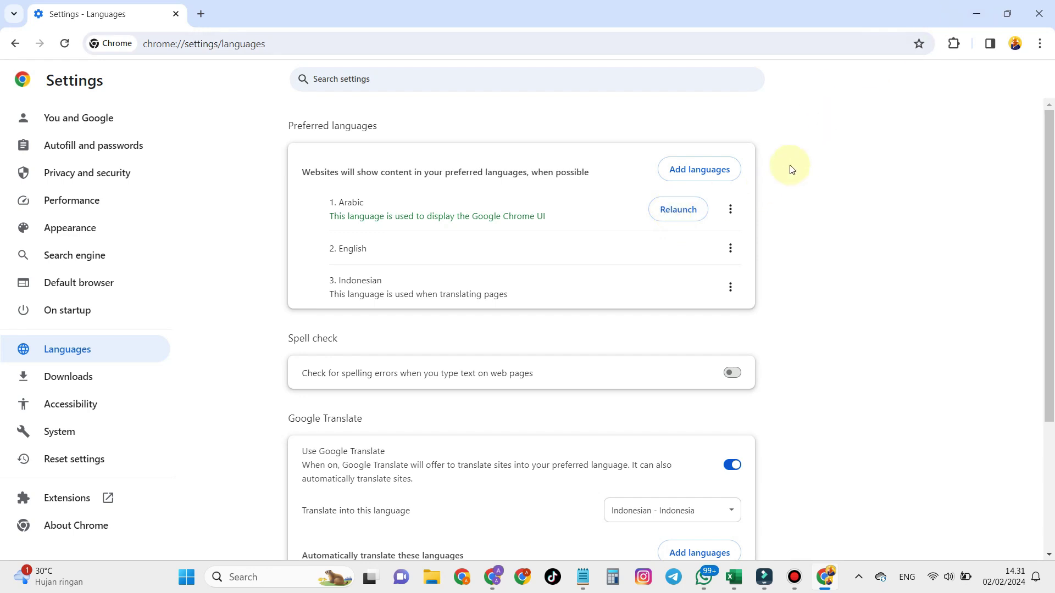
# - Open and close the Arabic language actions menu a few times
pyautogui.click(730, 209)
pyautogui.click(547, 216)
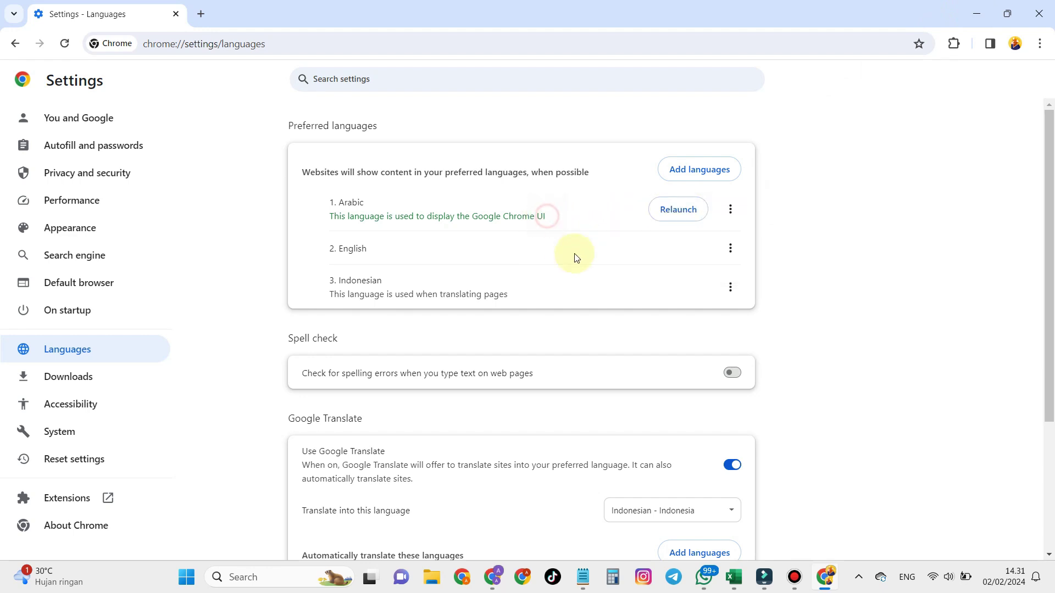
pyautogui.click(731, 209)
pyautogui.click(547, 221)
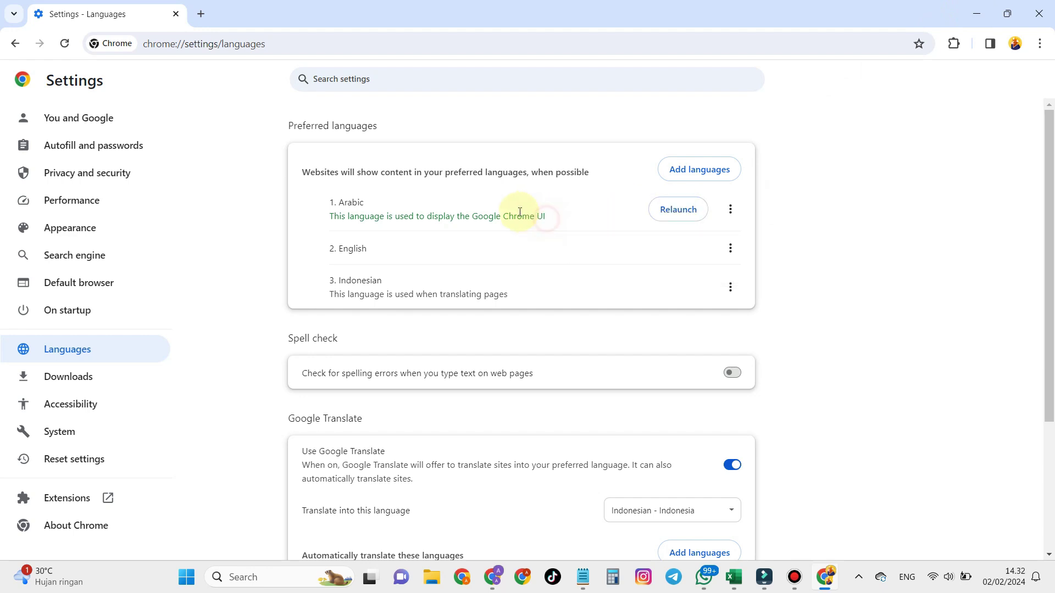
pyautogui.click(727, 210)
# - Move English to the top and make it Chrome's display language again
pyautogui.click(516, 237)
pyautogui.click(730, 250)
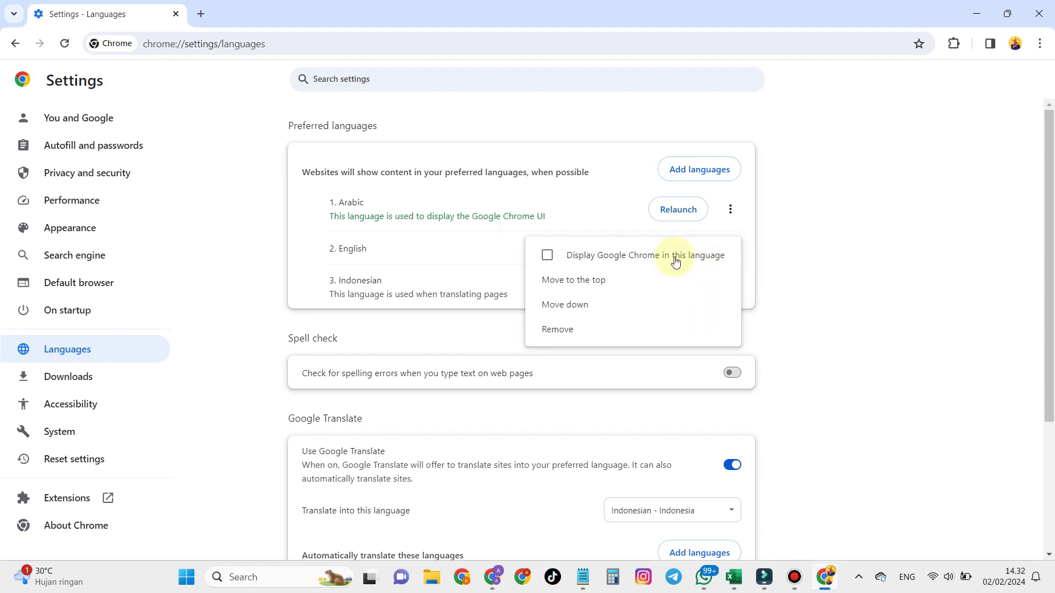
pyautogui.click(626, 282)
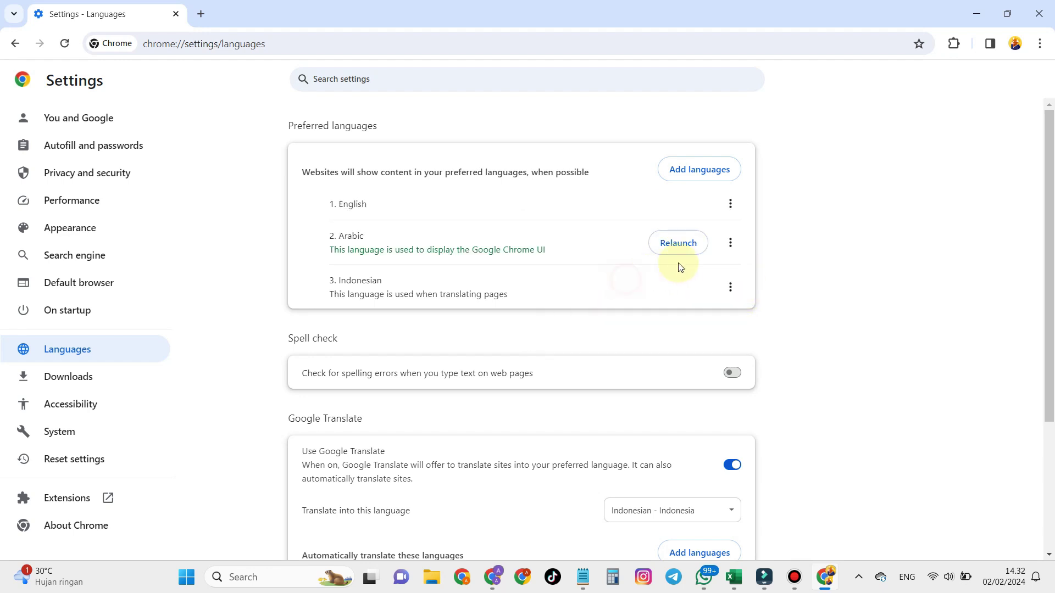
pyautogui.click(730, 203)
pyautogui.click(546, 216)
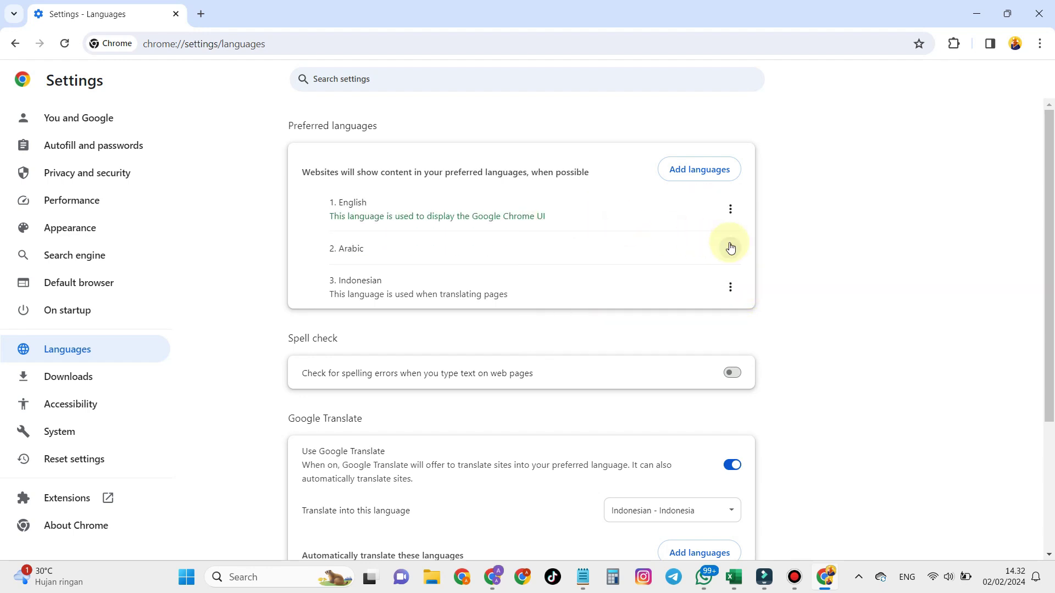